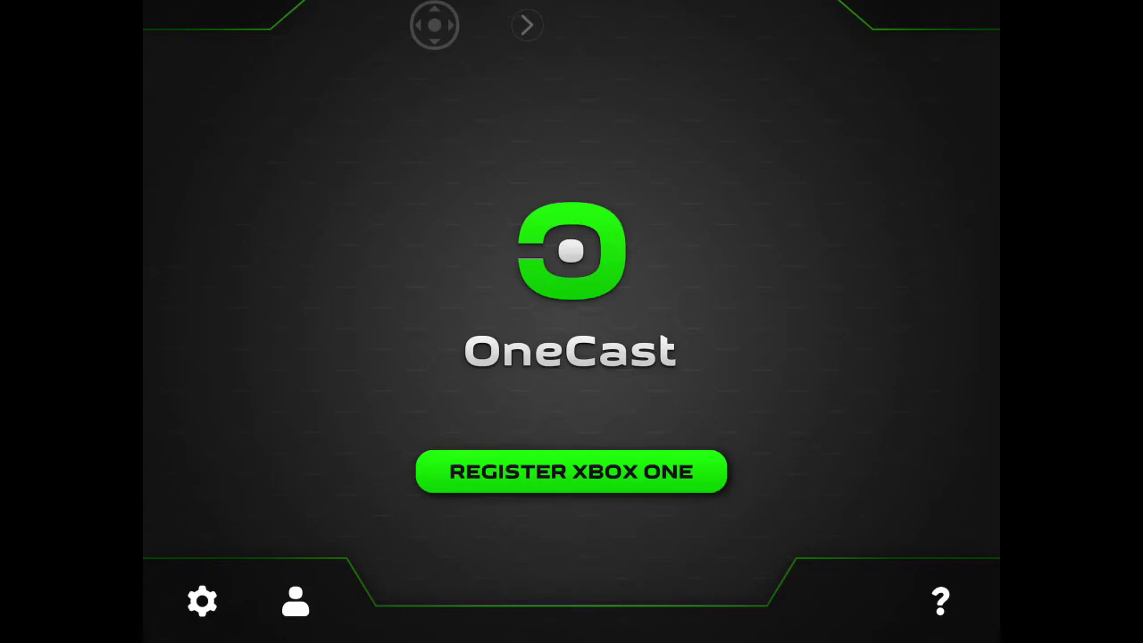
Begin Xbox One registration and briefly zoom in on the console list to find XBOXONE
{"action": "left_click", "coordinate": [571, 471]}
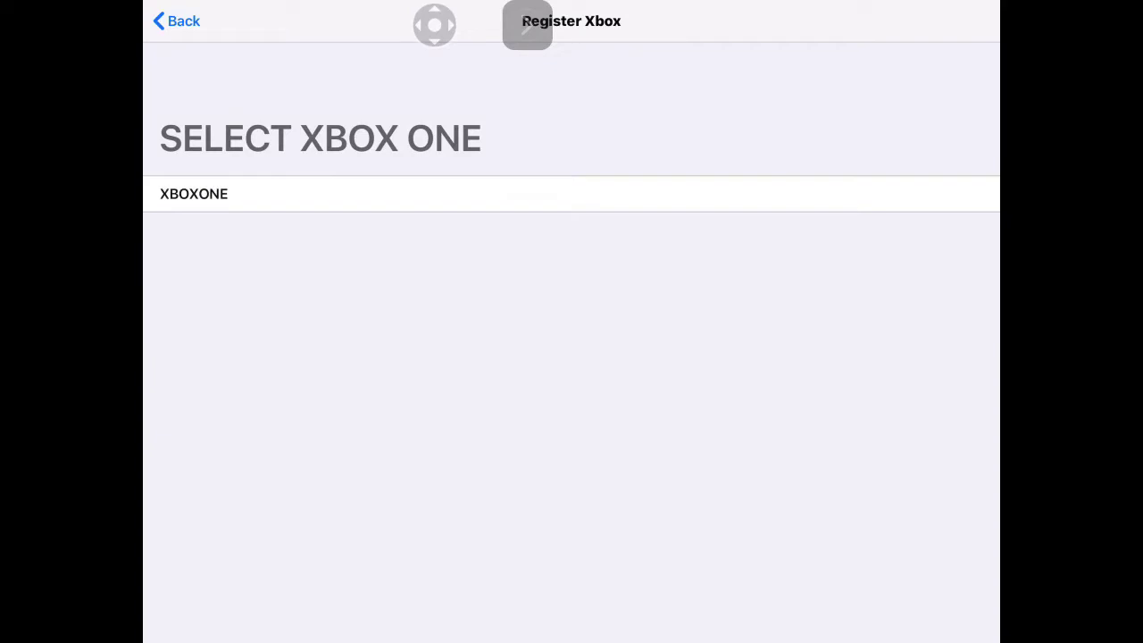
{"action": "left_click", "coordinate": [434, 25]}
{"action": "left_click", "coordinate": [434, 25]}
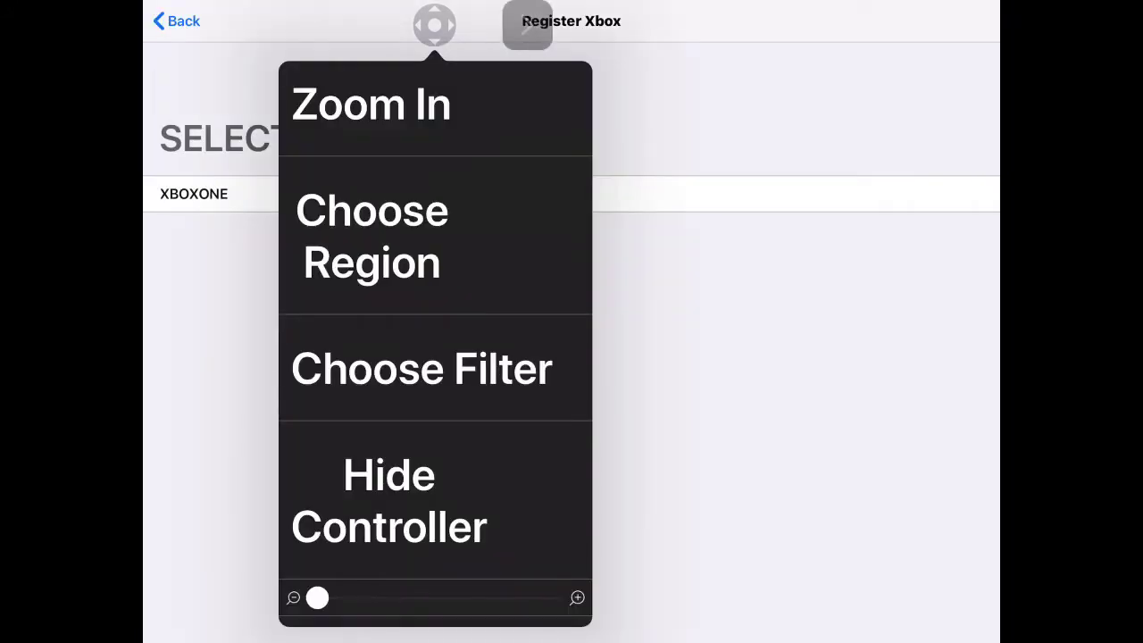
{"action": "left_click", "coordinate": [371, 105]}
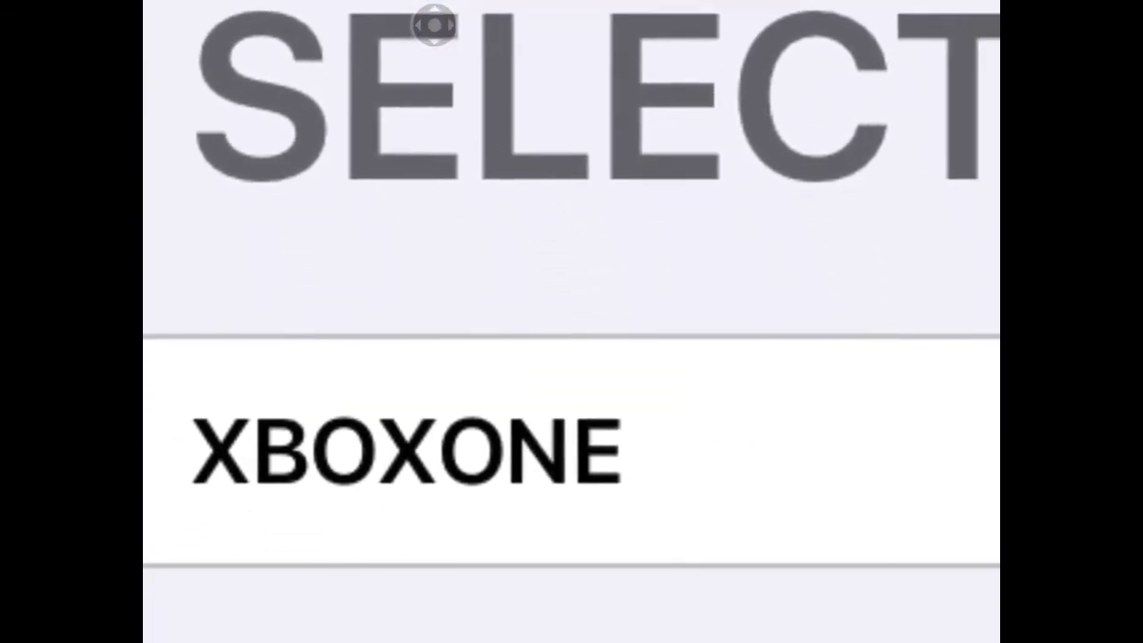
{"action": "left_click", "coordinate": [434, 25]}
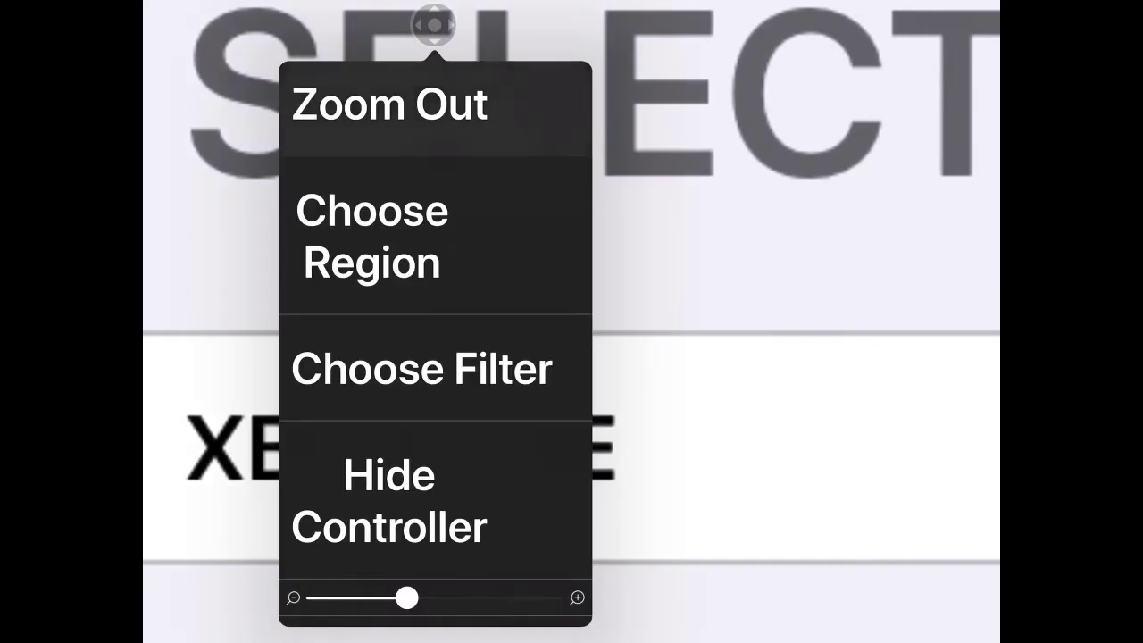
{"action": "left_click", "coordinate": [395, 105]}
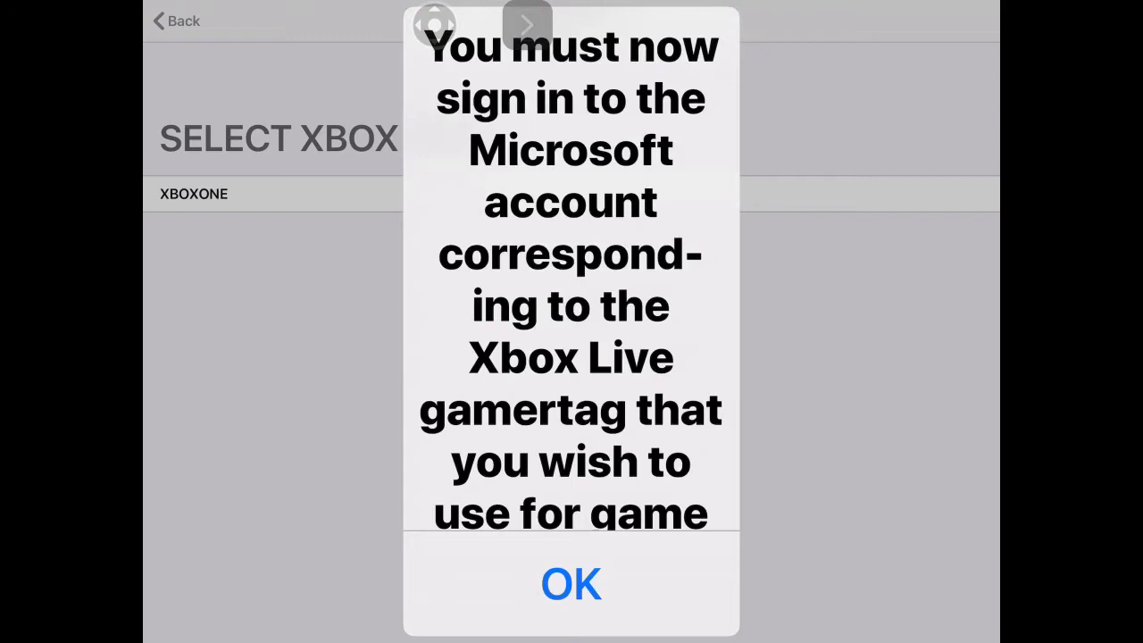
Scroll down the Microsoft account sign-in notice to read it fully
{"action": "scroll", "coordinate": [571, 268], "scroll_direction": "down", "scroll_amount": 5}
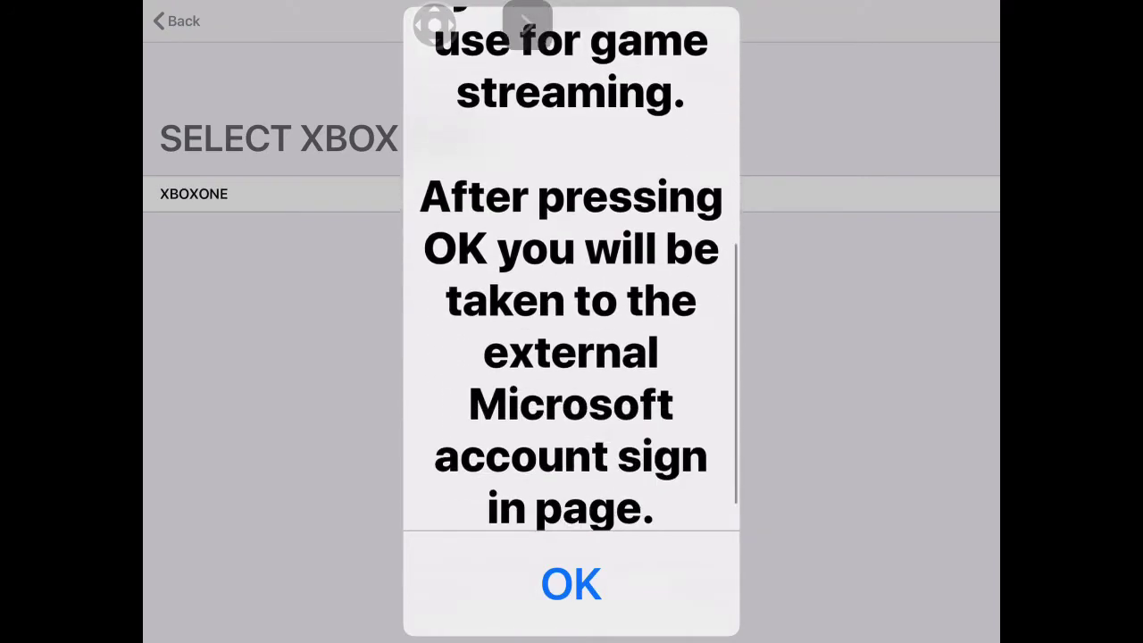